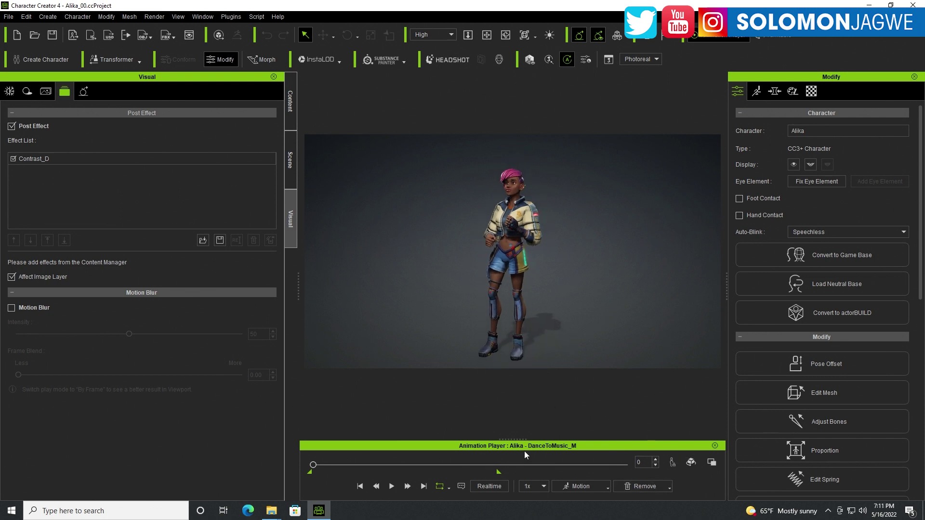
- Reopen the animation player and view the turntable settings, leaving the type at Full Project
click(727, 35)
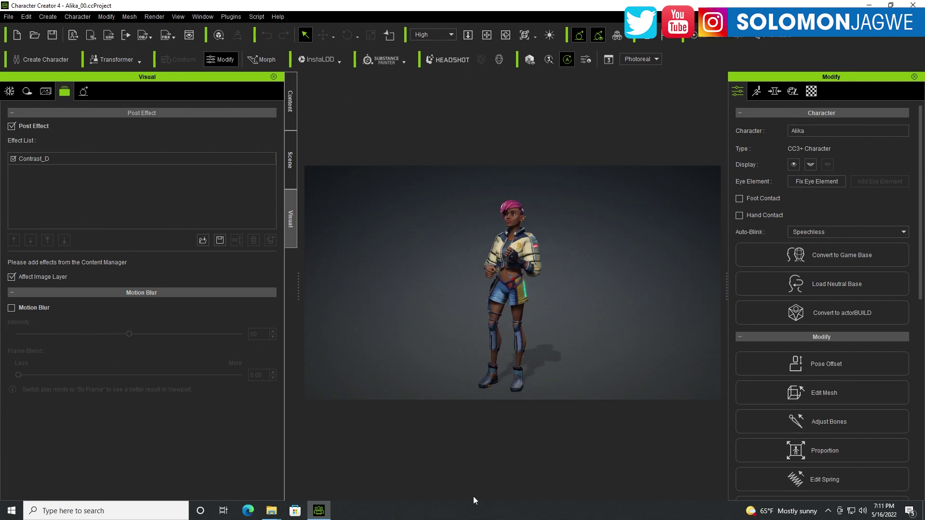
click(722, 38)
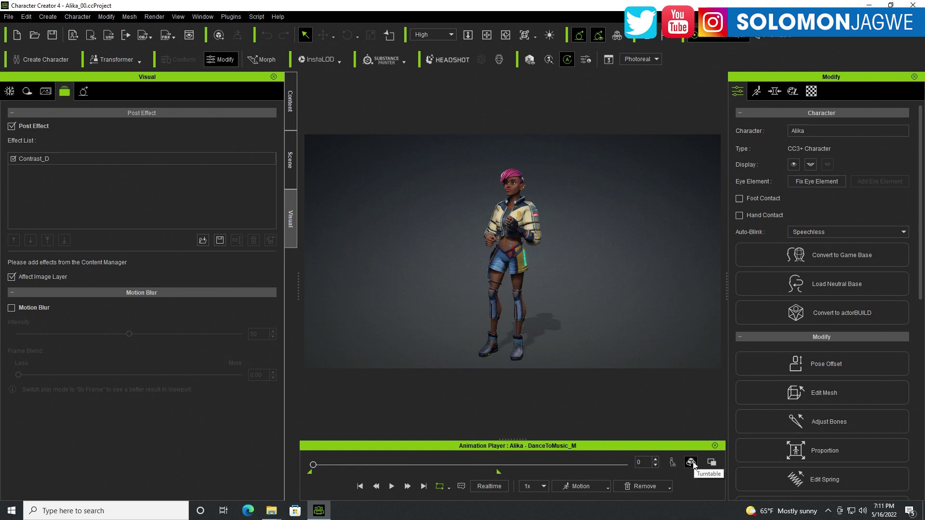
click(772, 38)
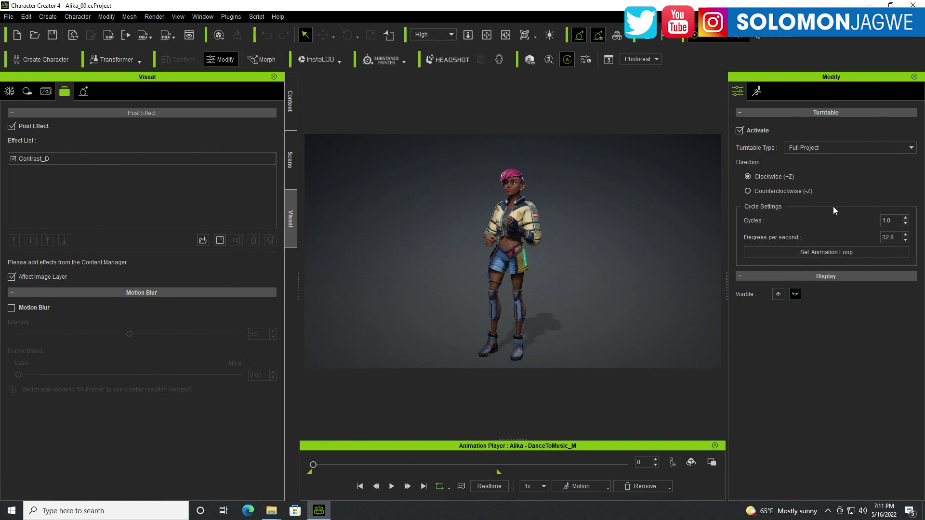
click(807, 149)
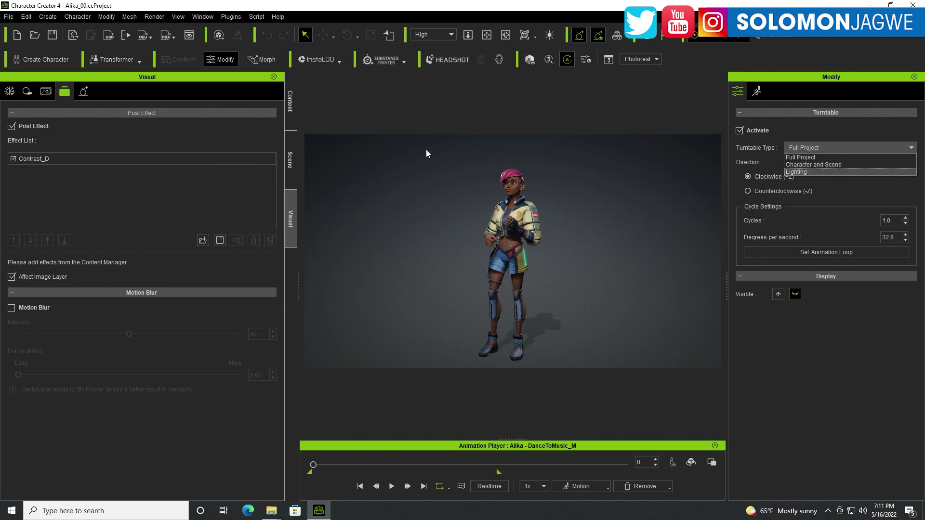
click(849, 345)
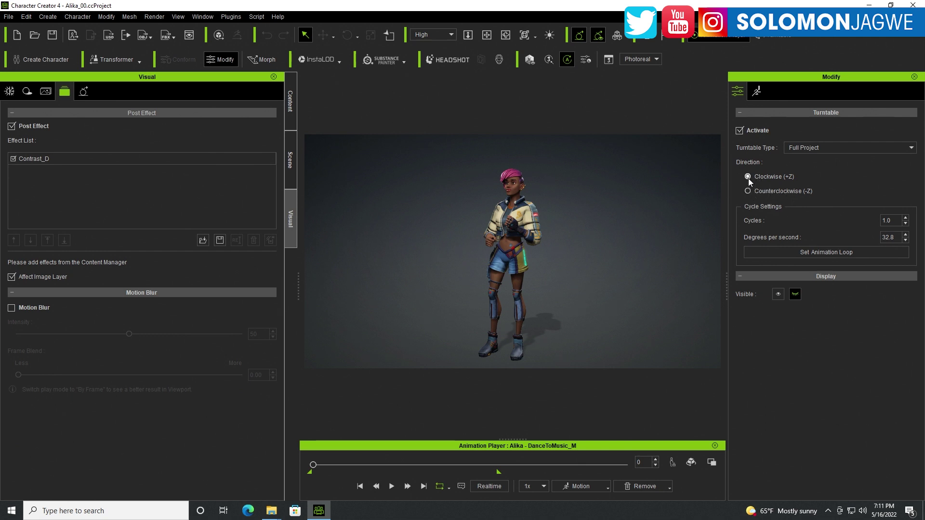
- Preview the spin, rewind to frame 0, and change the turntable speed from 32.8 to 60 degrees per second
click(392, 486)
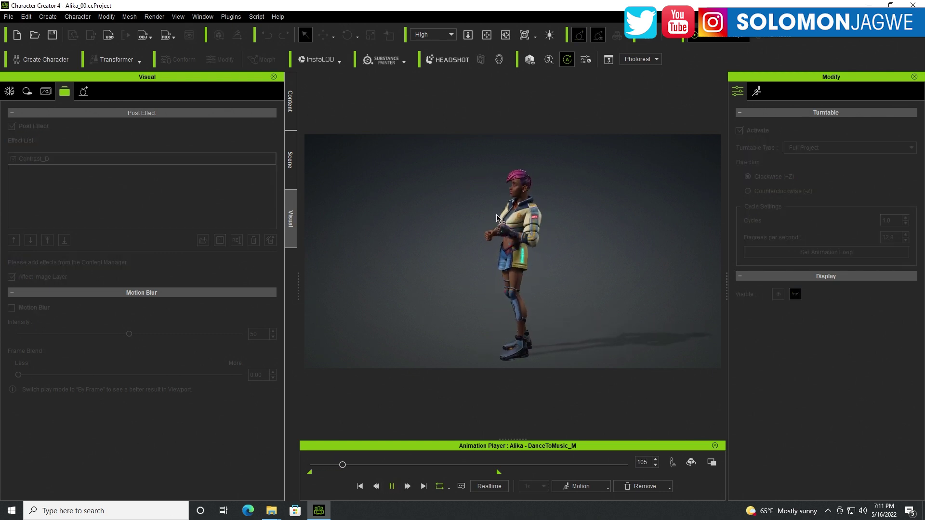
click(392, 486)
click(360, 487)
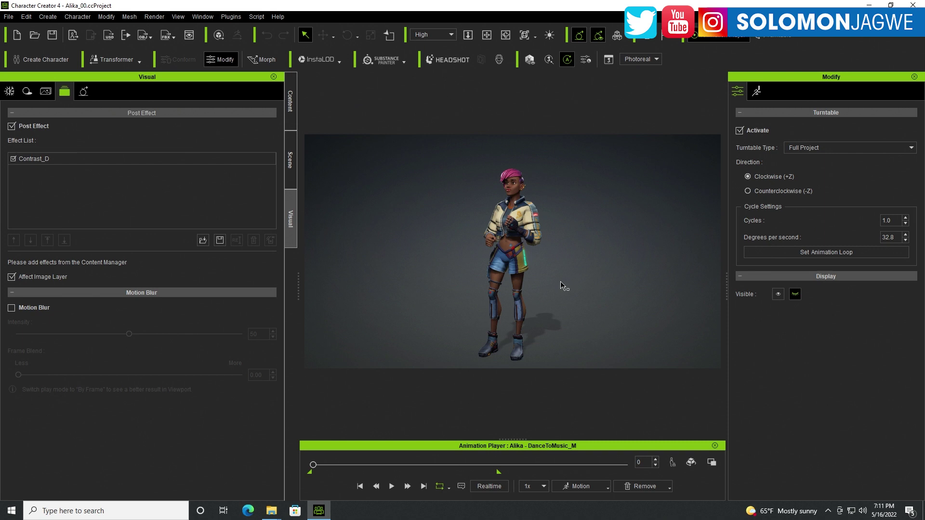
drag(898, 237, 879, 237)
- Raise the turntable speed from 60 to 120 degrees per second, previewing before and after, then rewind
click(392, 487)
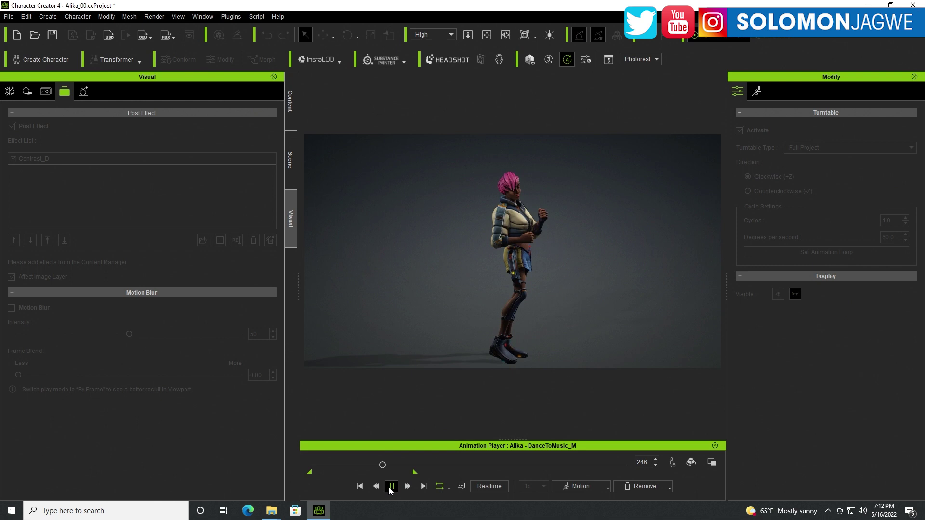
click(360, 486)
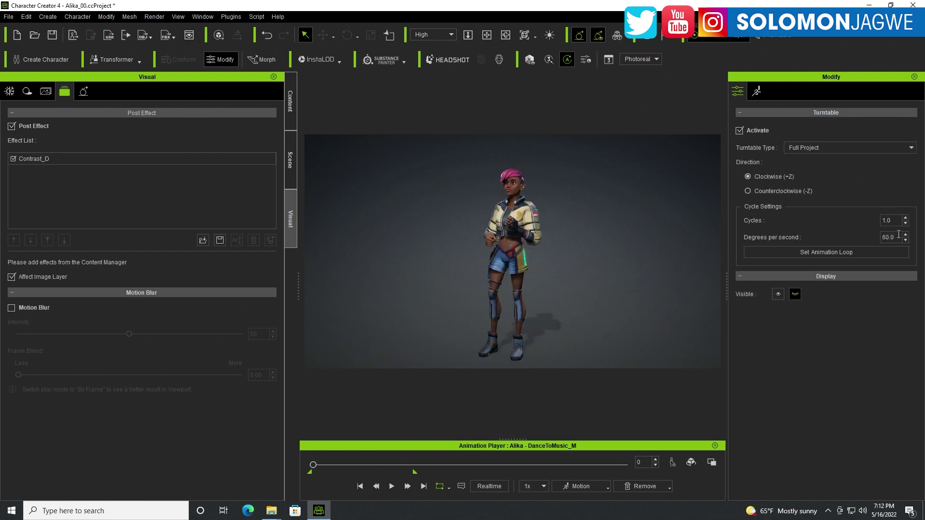
drag(899, 235, 878, 237)
click(391, 487)
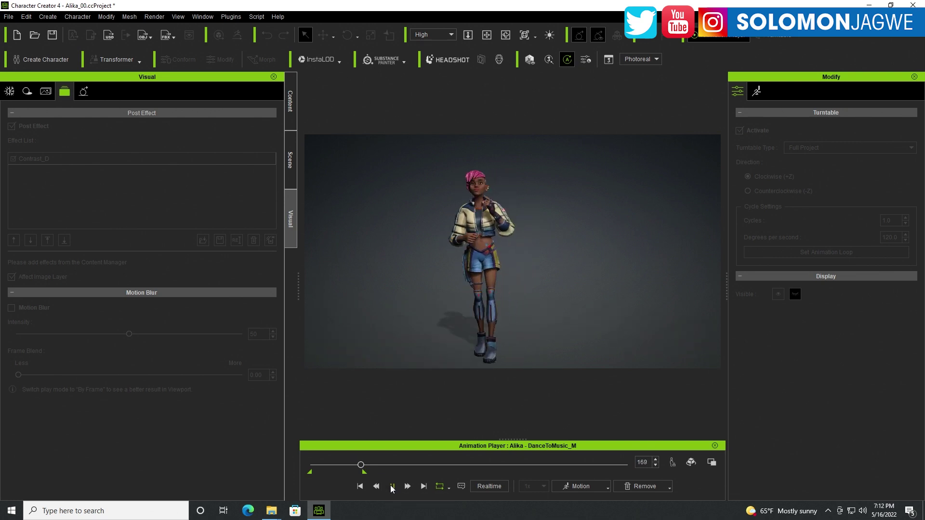
click(392, 487)
click(360, 486)
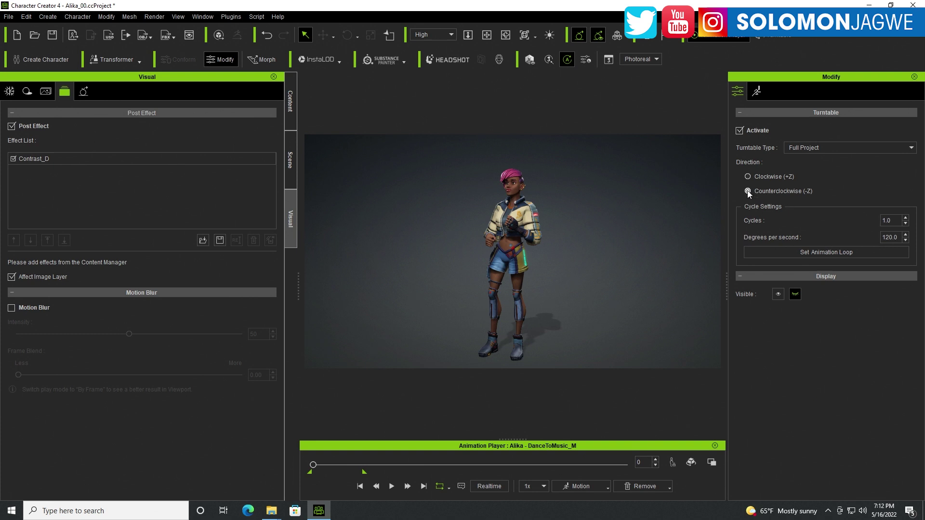
click(391, 487)
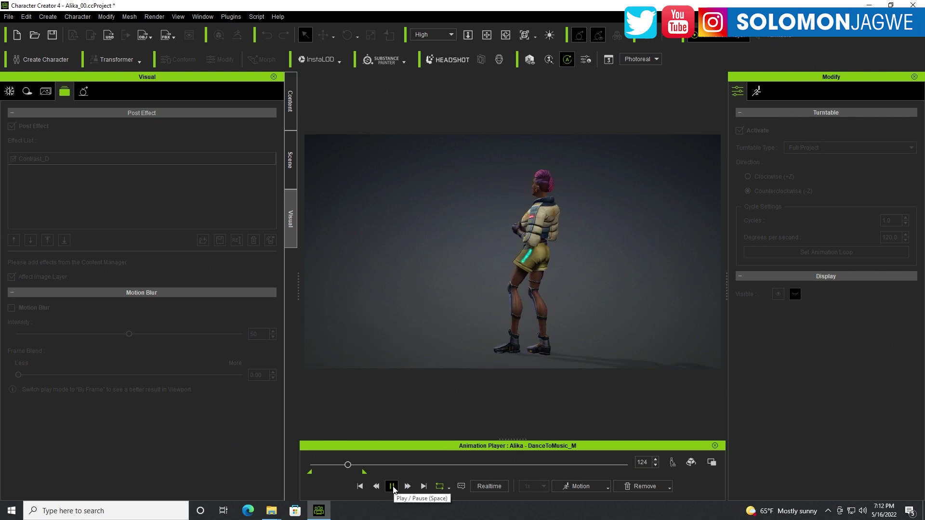
click(392, 487)
click(360, 486)
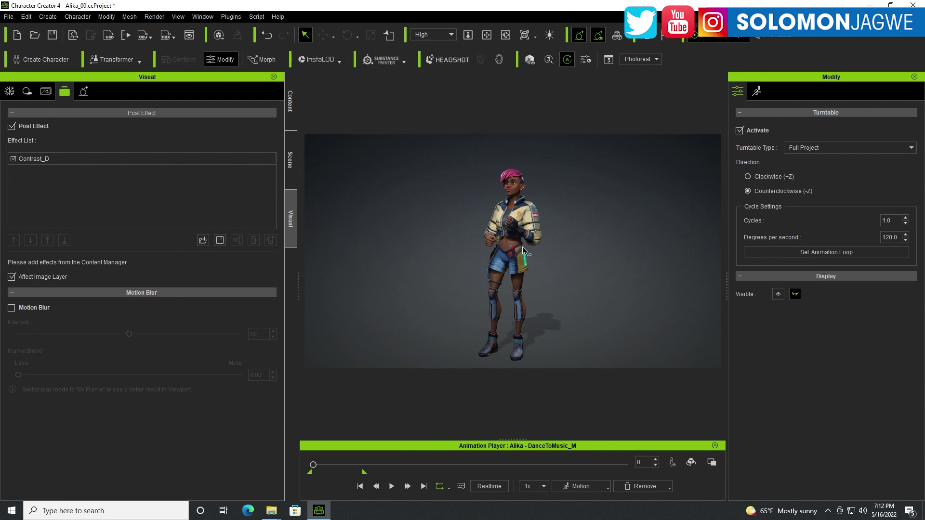
- Select Alika and browse the animation library to Motion > 1.Human Male > Perform
click(519, 233)
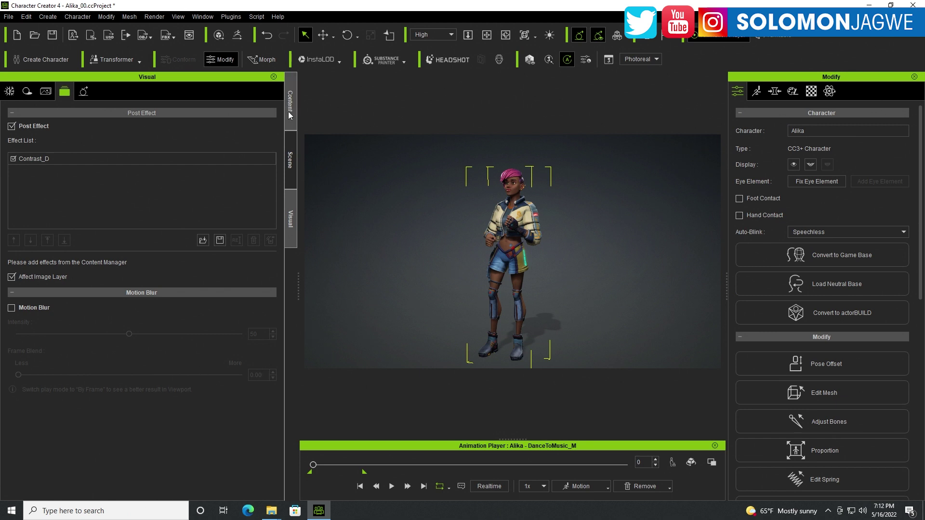
click(292, 117)
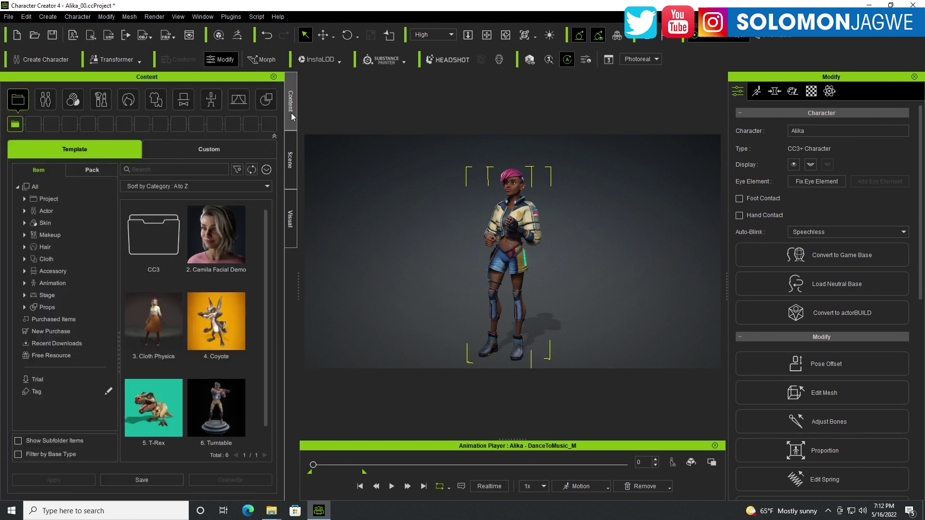
click(211, 104)
double_click(218, 242)
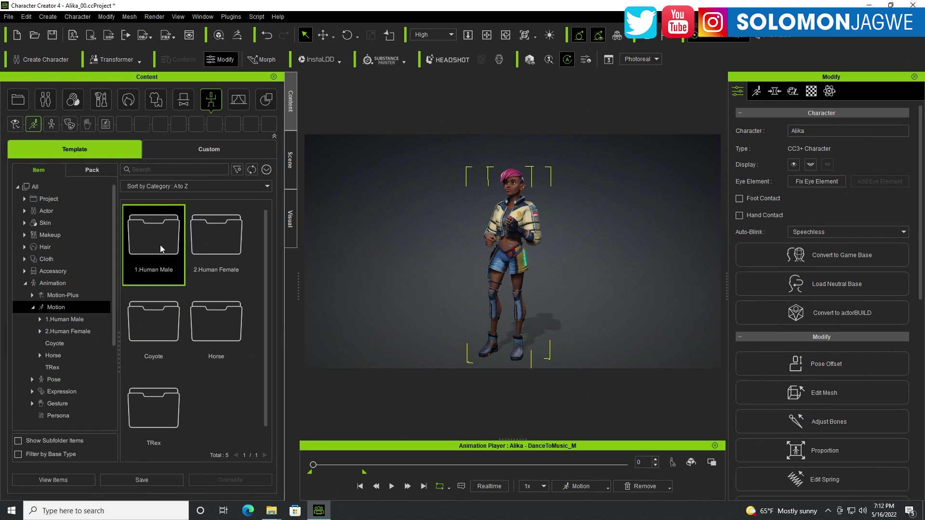
double_click(161, 243)
double_click(161, 320)
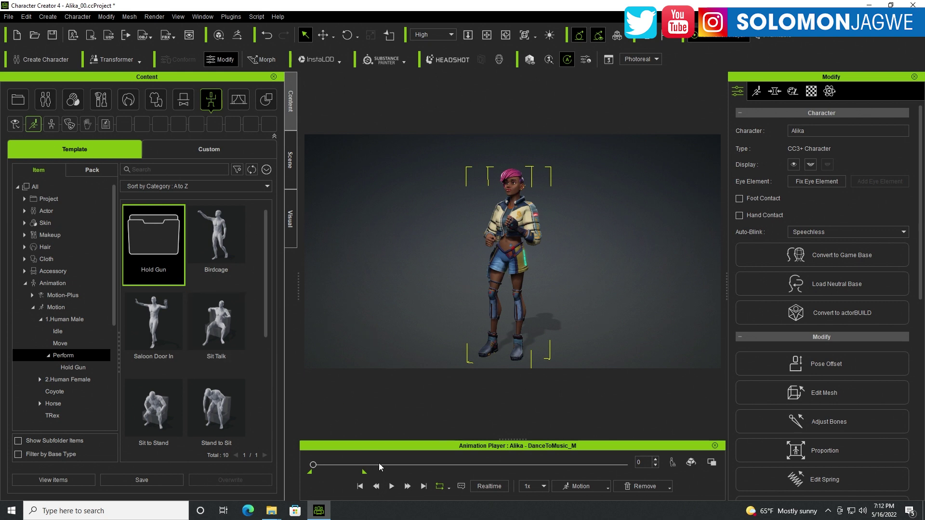
- Scrub and play the dance animation, then return near the start and show the turntable settings
drag(316, 470, 333, 469)
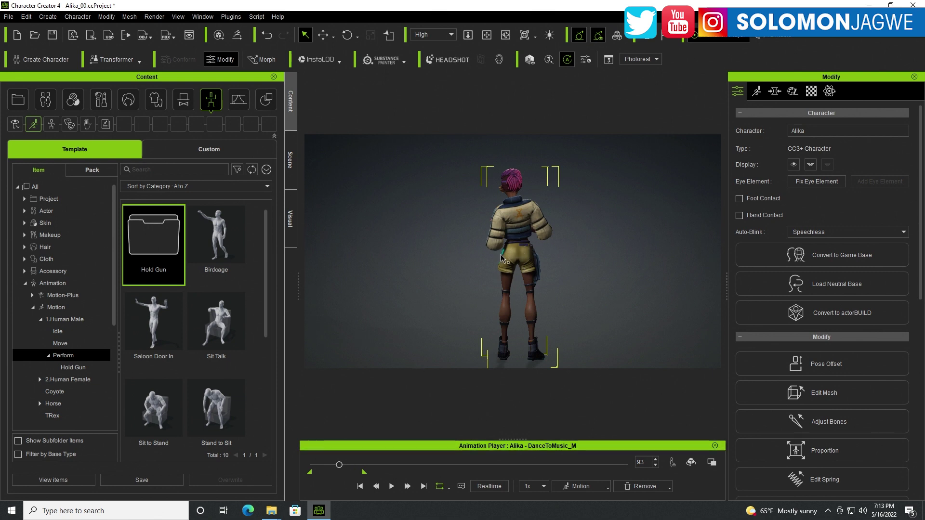
click(313, 466)
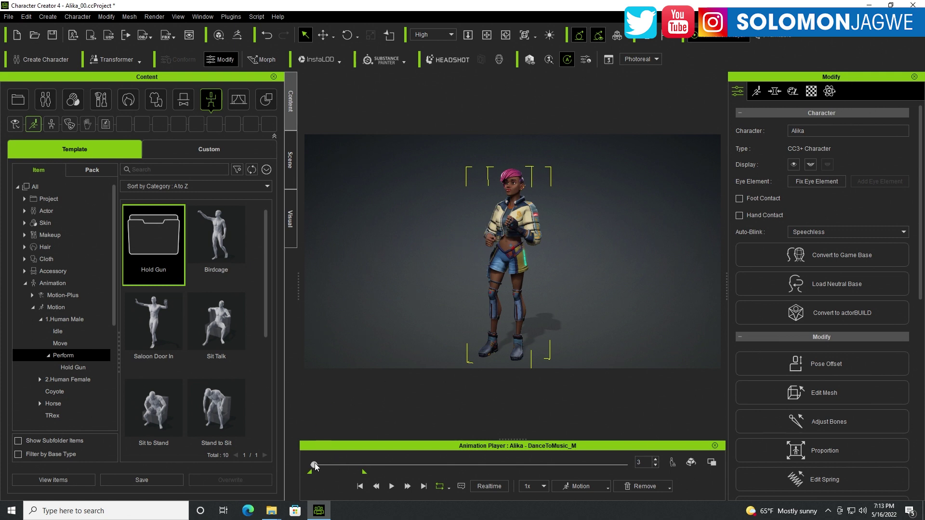
mouse_move(315, 467)
mouse_down()
mouse_move(343, 465)
mouse_move(314, 465)
mouse_up()
click(393, 487)
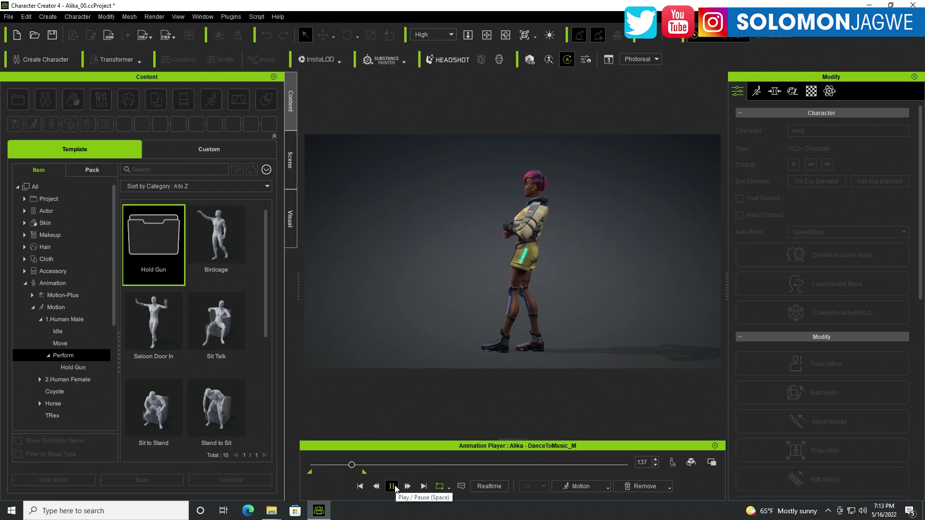
click(393, 486)
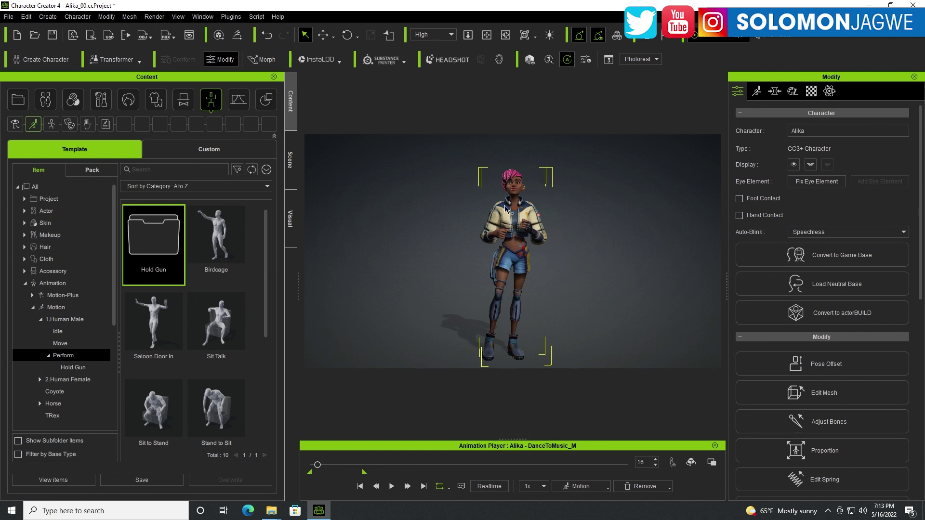
mouse_move(317, 465)
mouse_down()
mouse_move(340, 466)
mouse_move(309, 469)
mouse_up()
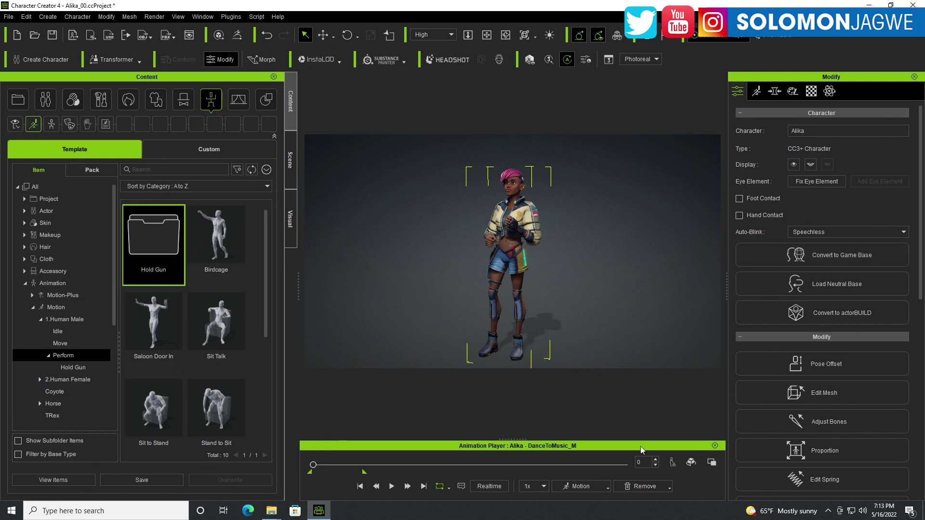
click(691, 462)
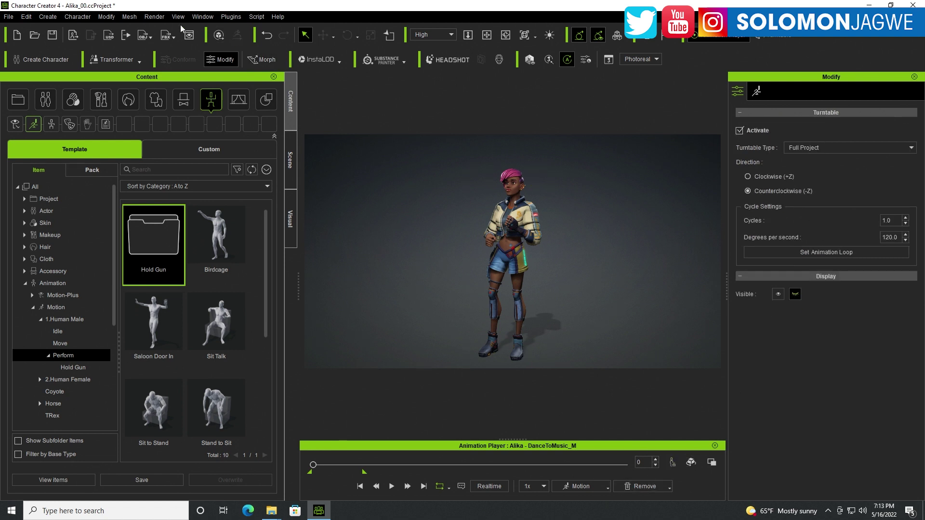
- Open Render > Render Video and review its MP4, Ultra HD 3840x2160, 30 fps options
click(154, 16)
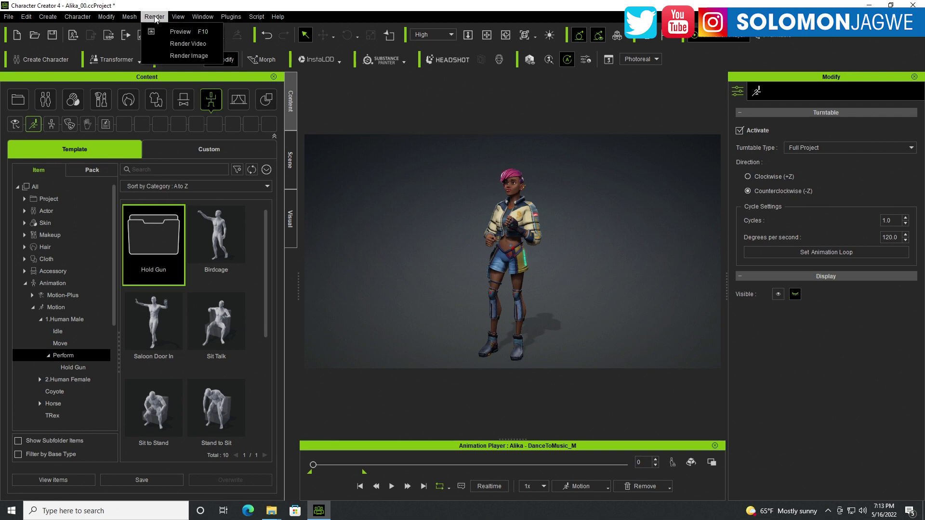
click(185, 43)
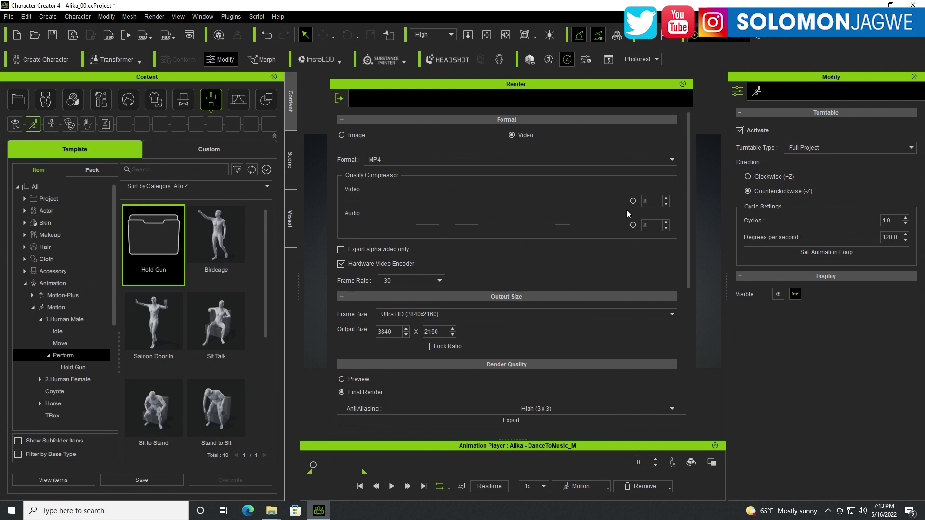
drag(689, 244, 681, 294)
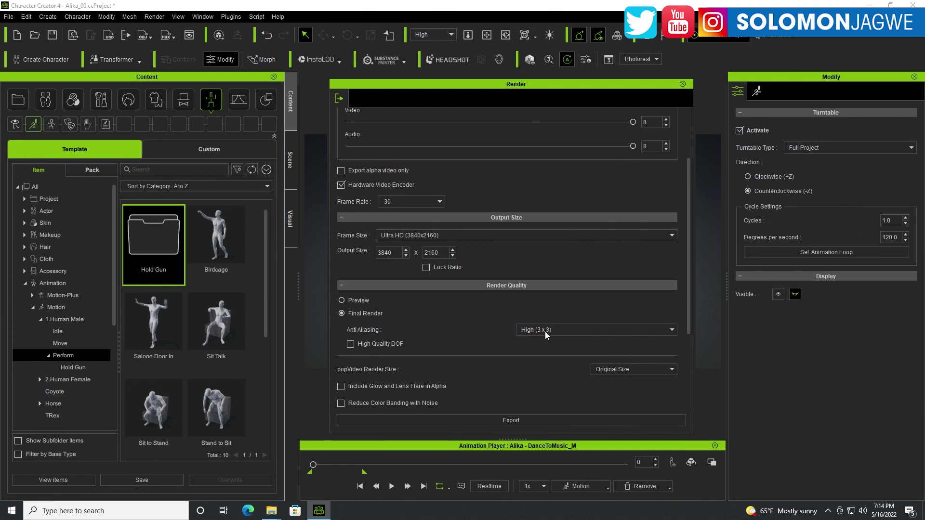
drag(686, 282, 684, 366)
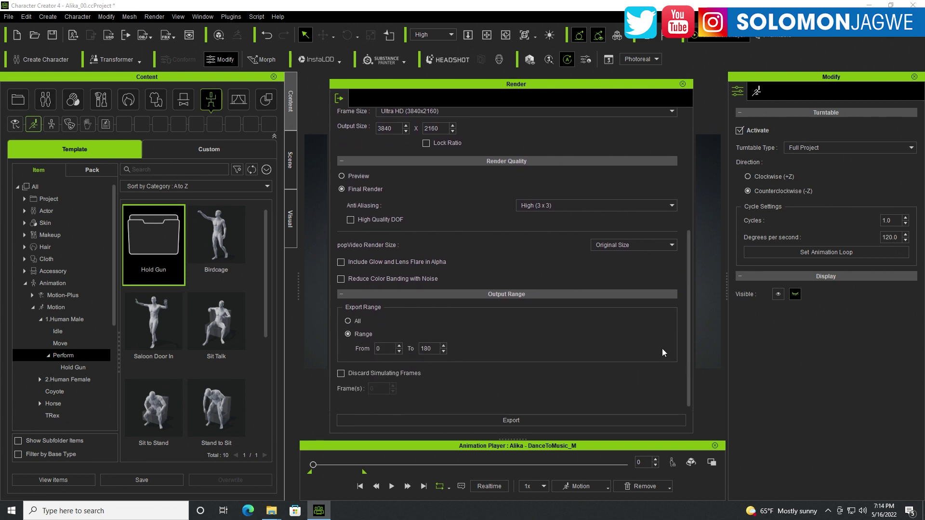
click(510, 422)
drag(689, 265, 696, 129)
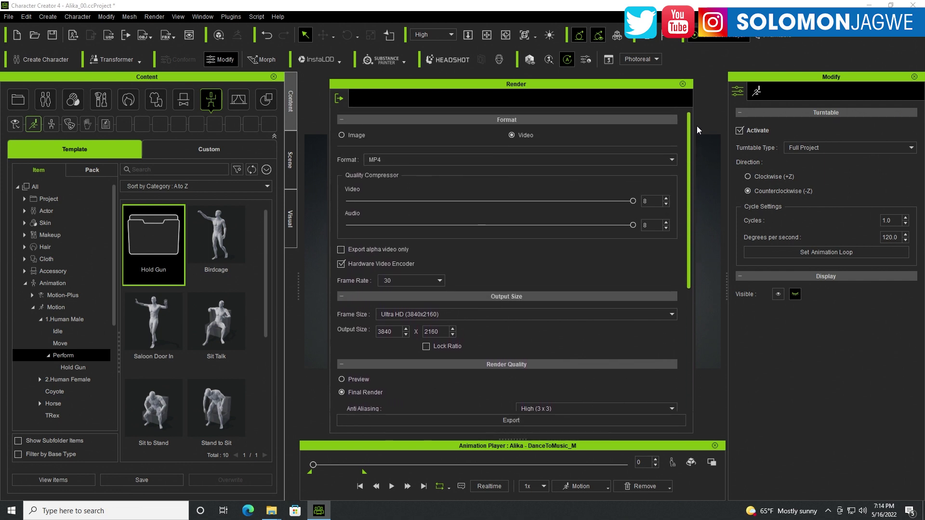
- Switch the output to an image sequence, keeping 30 fps frame rate
click(342, 136)
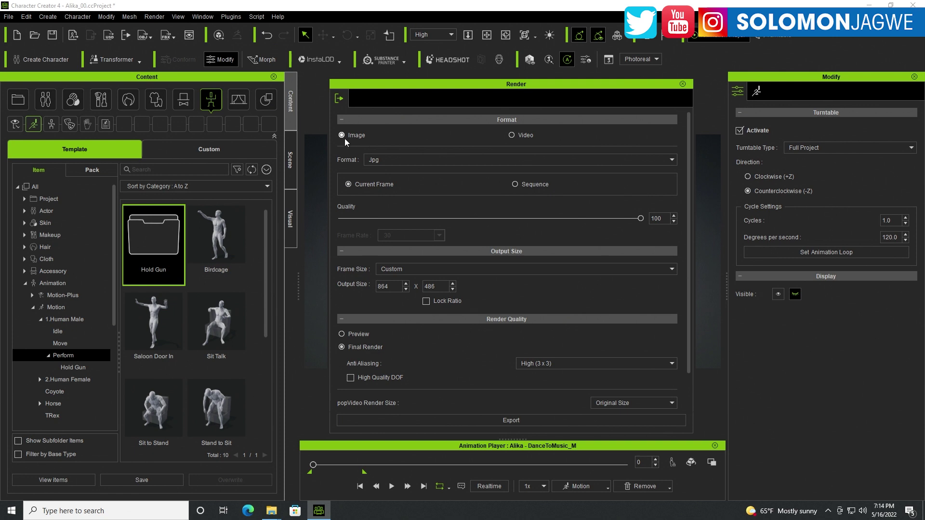
click(516, 184)
click(440, 235)
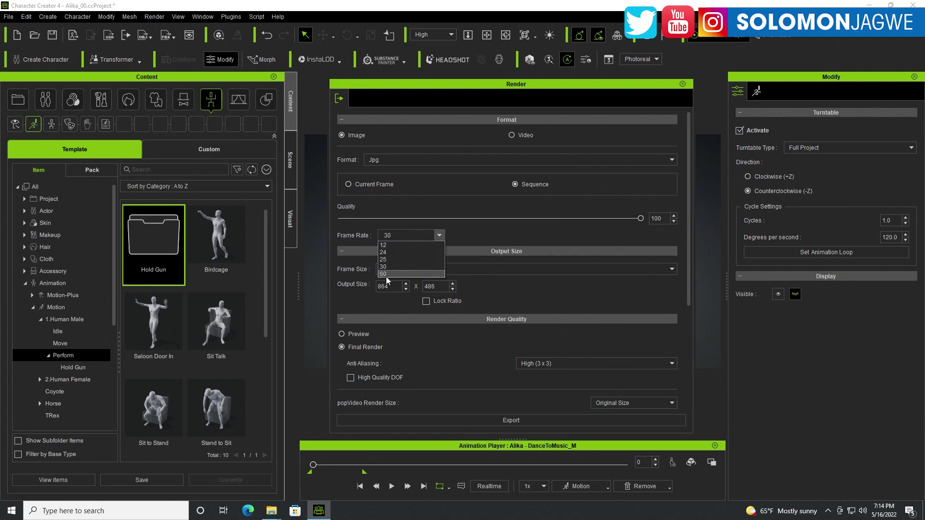
click(476, 223)
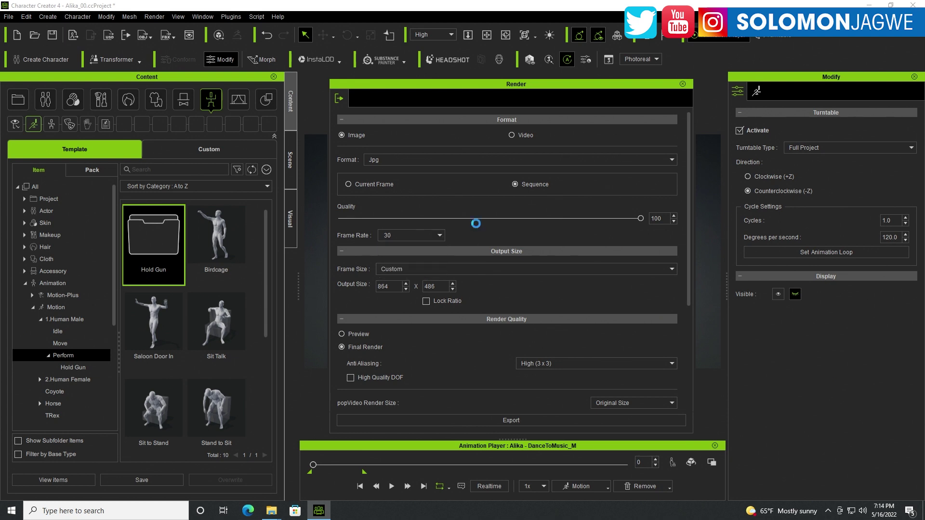
click(412, 268)
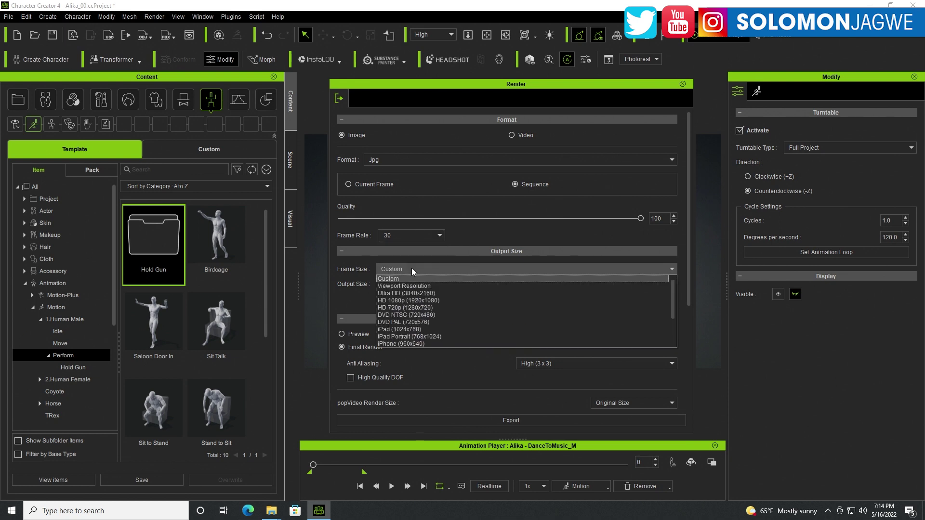
click(349, 313)
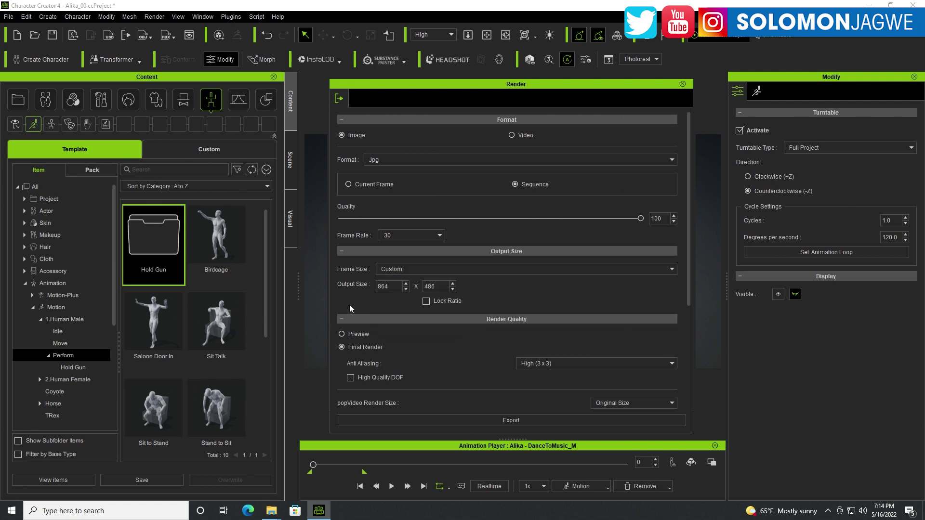
scroll(392, 344, down, 2)
- Set render quality to Final Render and frame size to Ultra HD 3840x2160
click(342, 277)
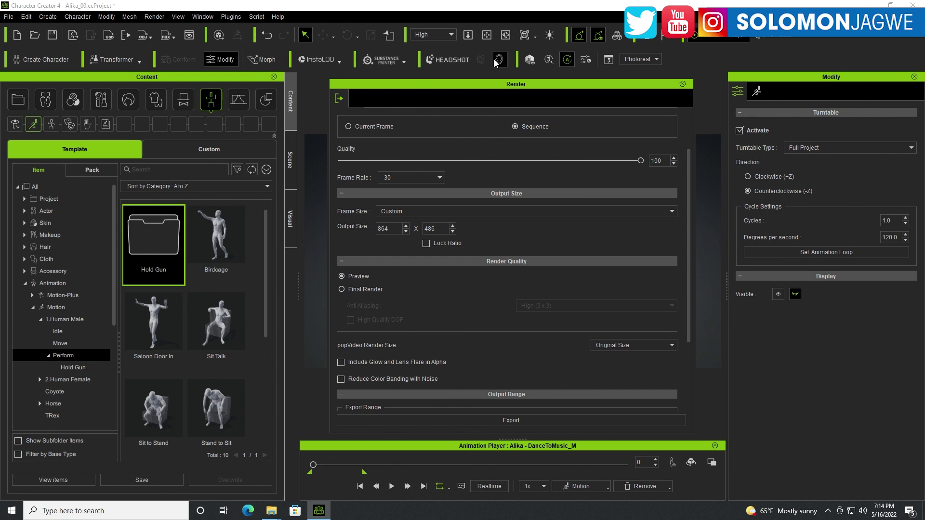
drag(504, 85, 470, 92)
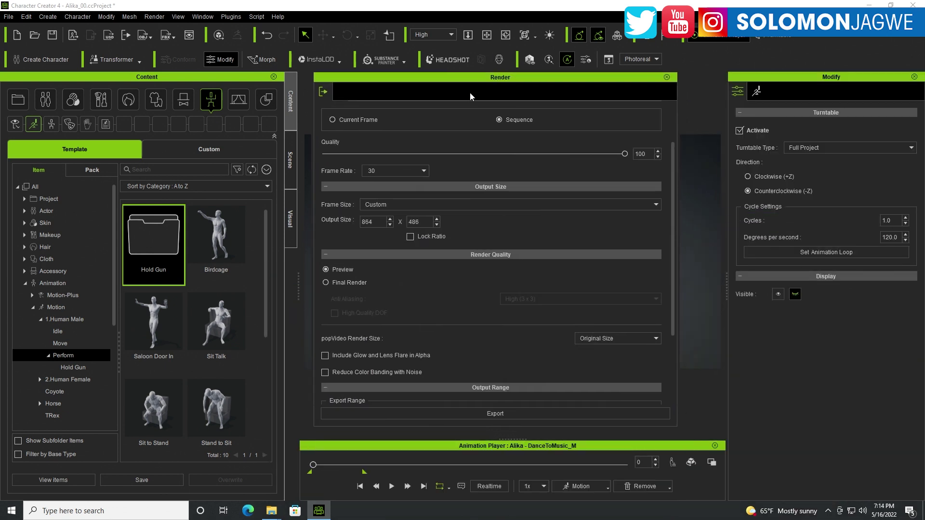
click(326, 283)
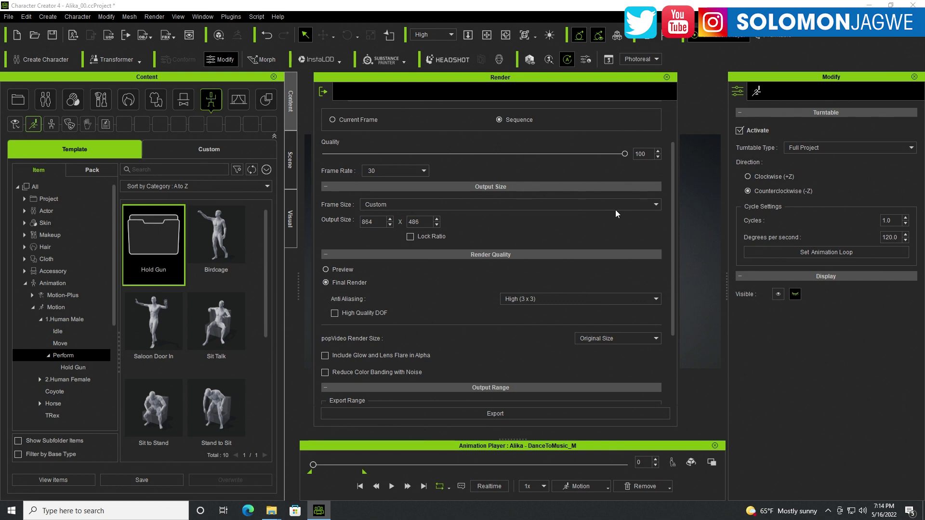
click(412, 204)
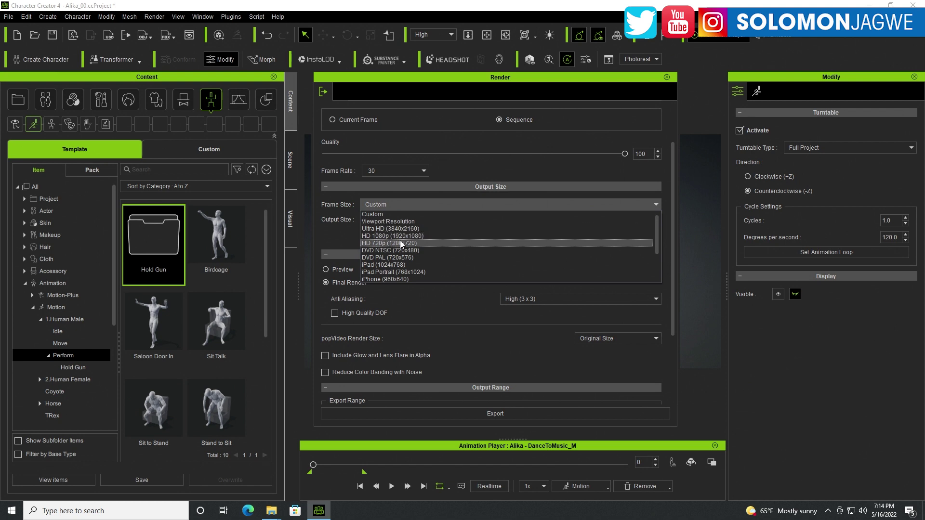
click(397, 230)
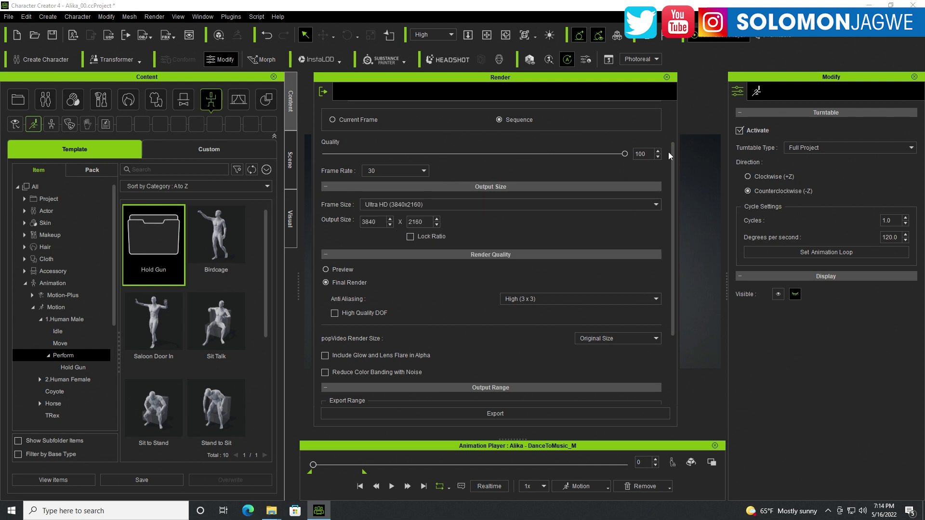
drag(672, 164, 675, 122)
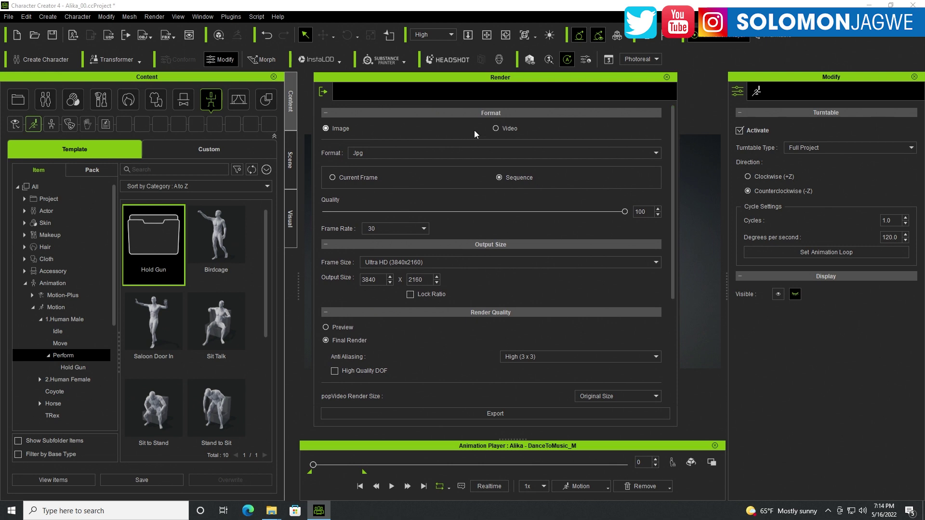
- Switch the render format to MP4 video
click(496, 128)
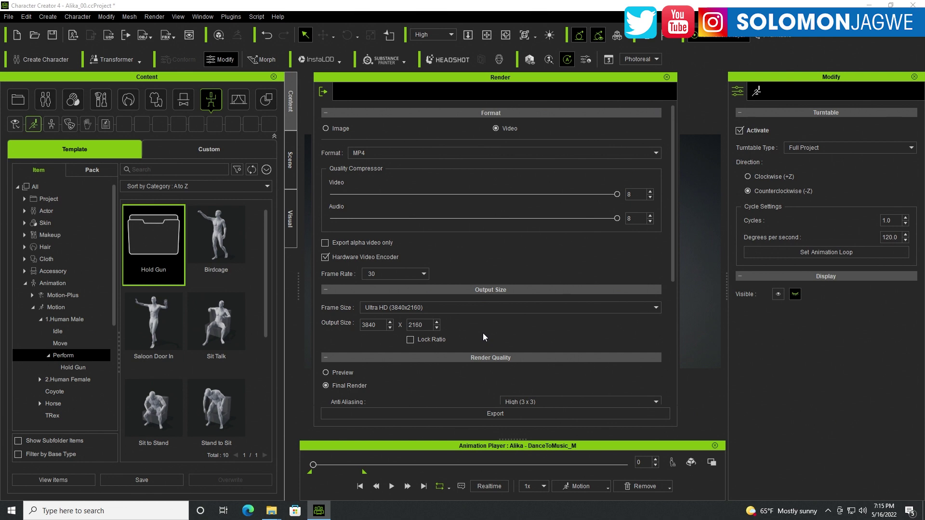
- Close the Render panel, play the spinning dance to frame 114, and rewind to frame 0
click(667, 78)
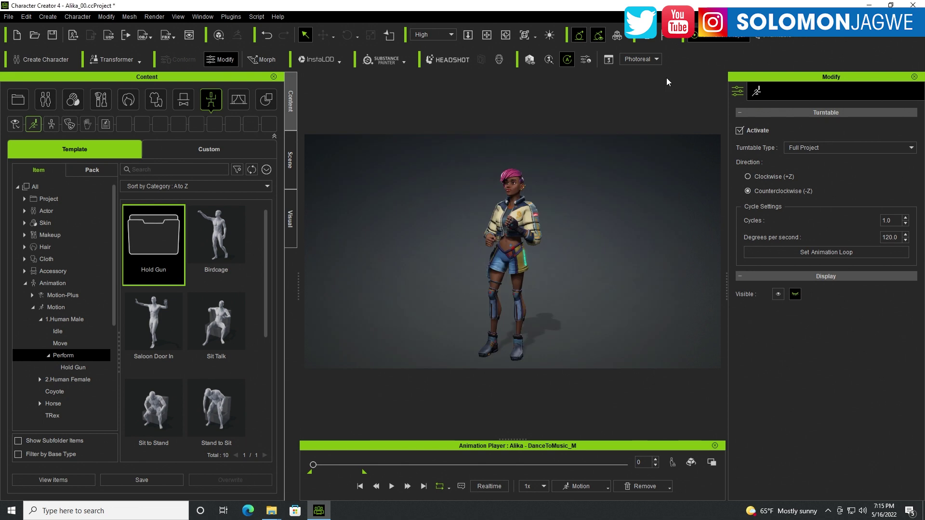
click(391, 487)
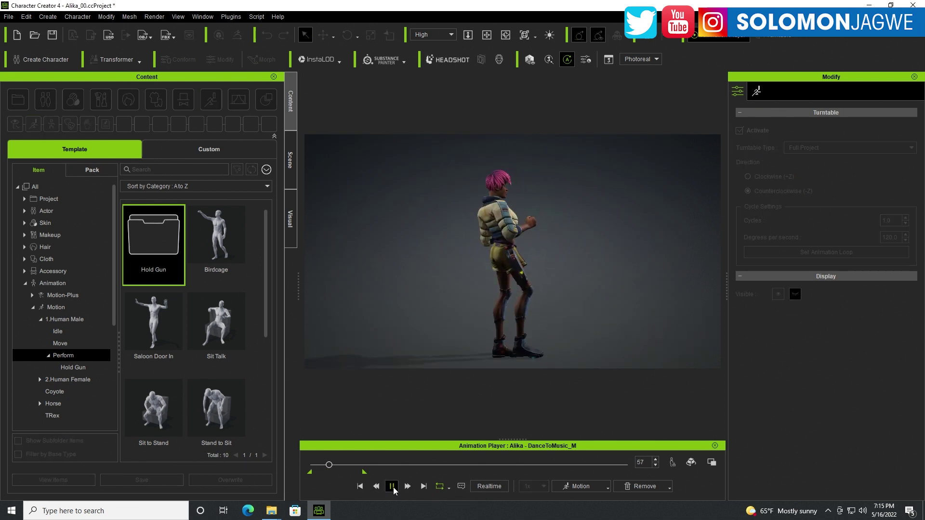
click(392, 488)
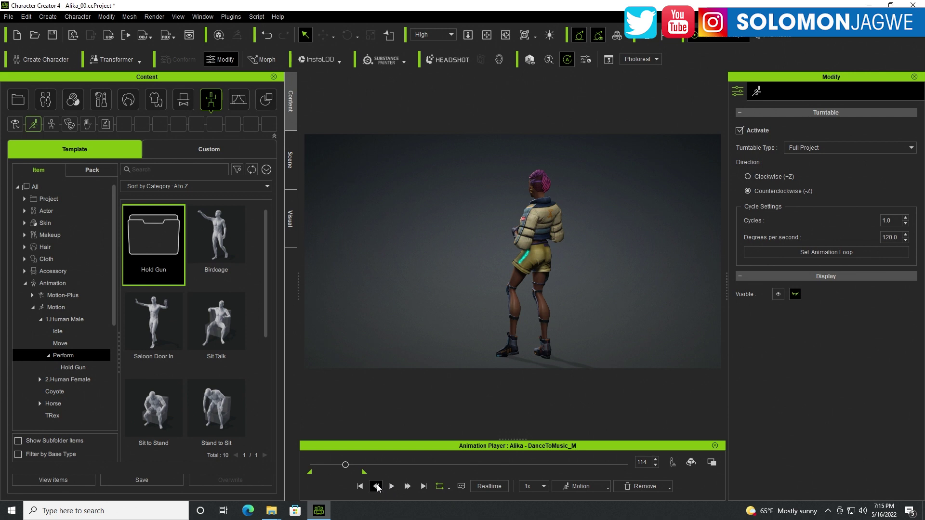
drag(345, 465, 312, 466)
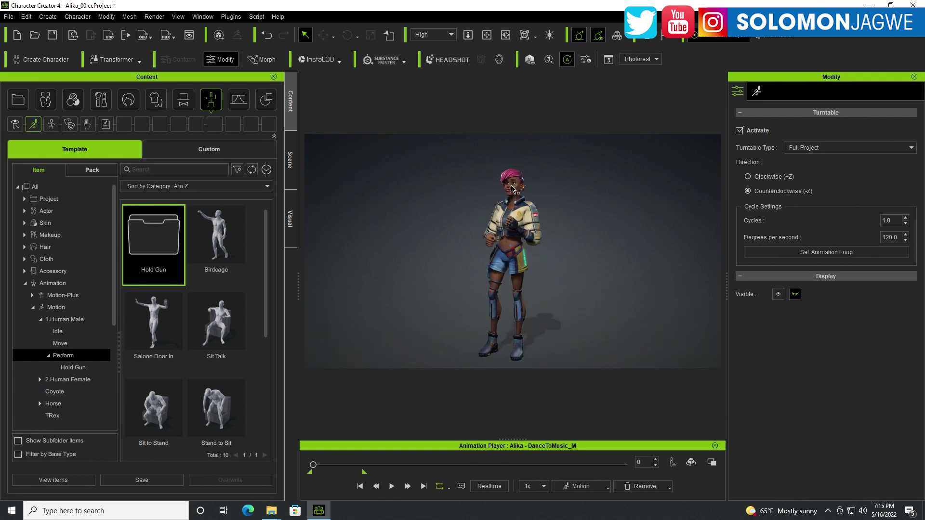